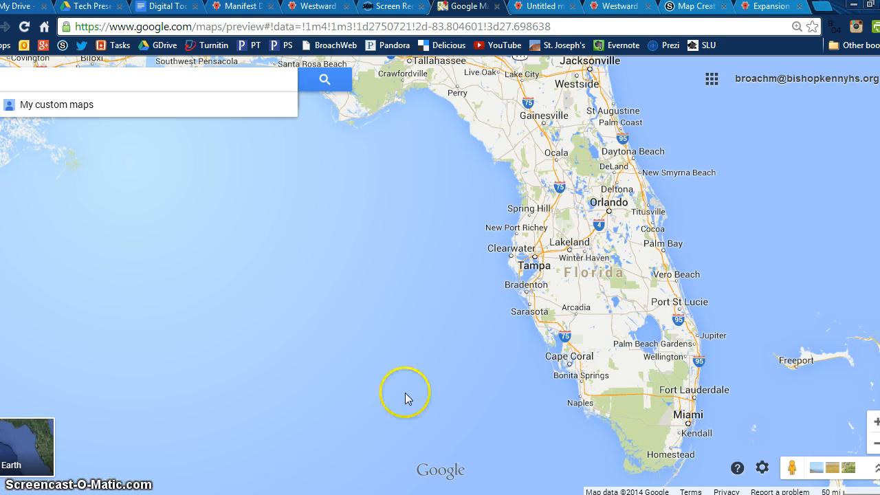
Step: Examine the California Trail, Nauvoo and Salt Lake City entries in the Manifest Destination example map
mouse_move(60, 110)
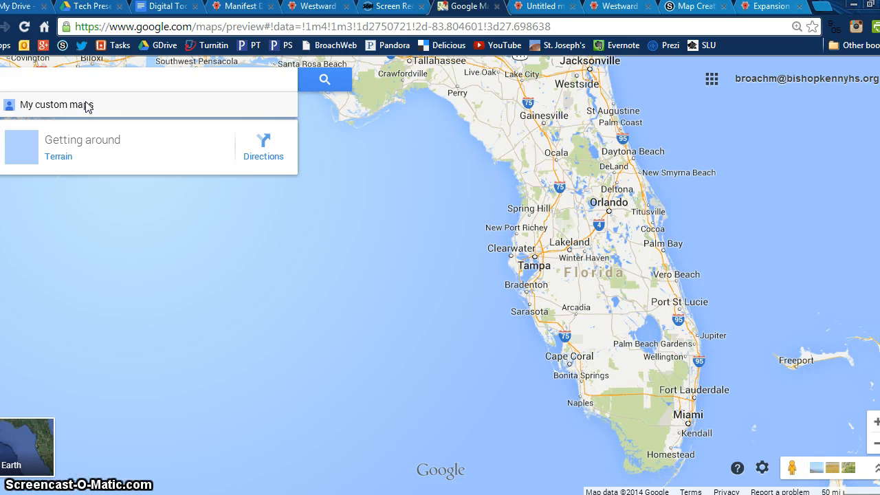
click(229, 9)
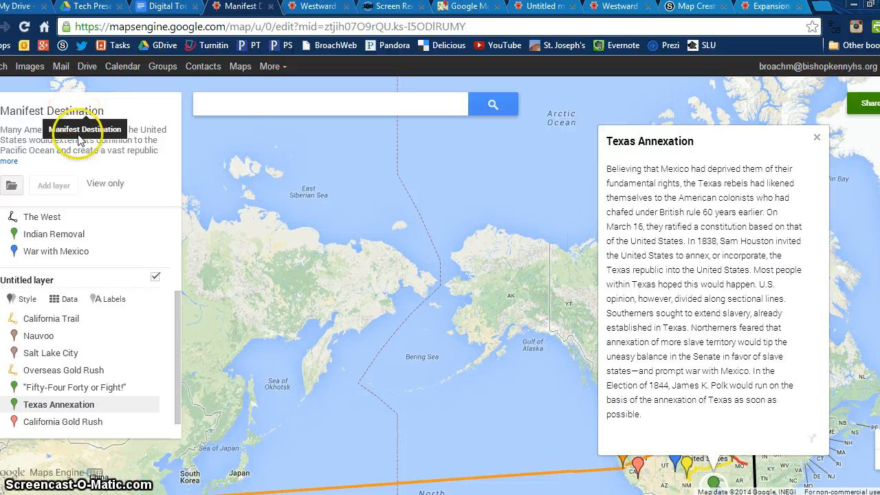
click(47, 319)
click(46, 338)
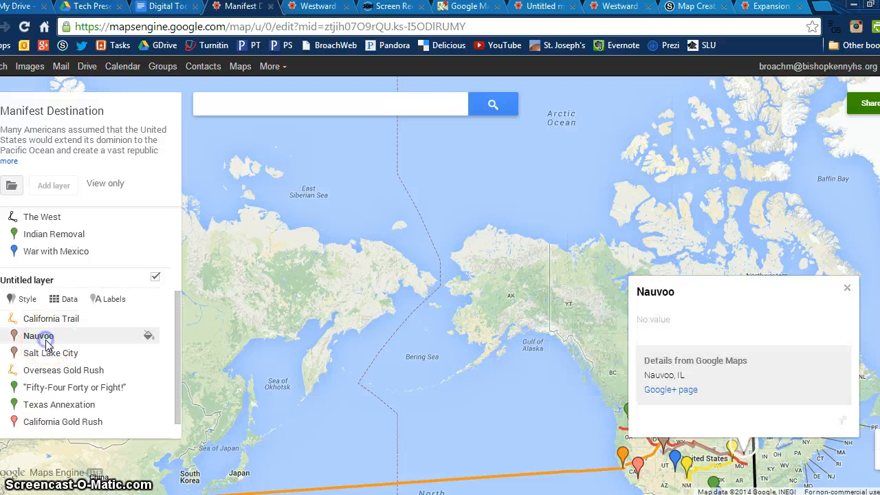
click(45, 355)
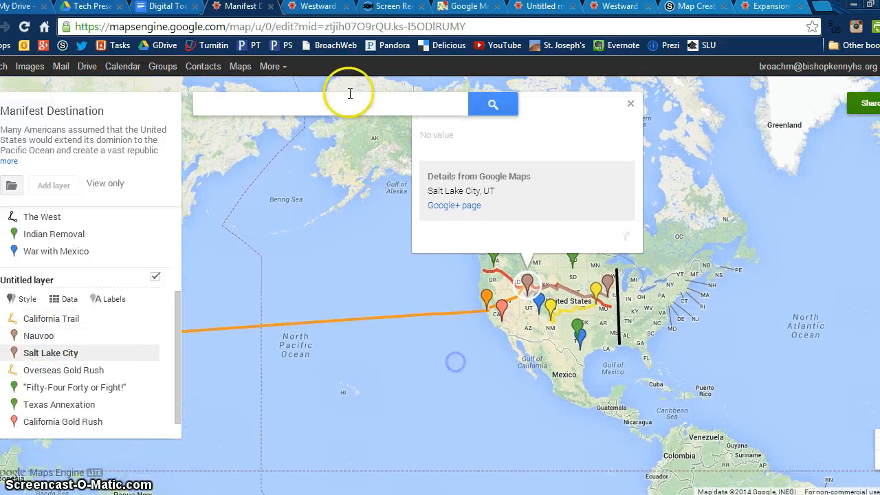
Step: Examine the Oregon, Louisiana Purchase and Mexican Cession areas in the Westward Expansion map, plus the Expansion West map
click(320, 7)
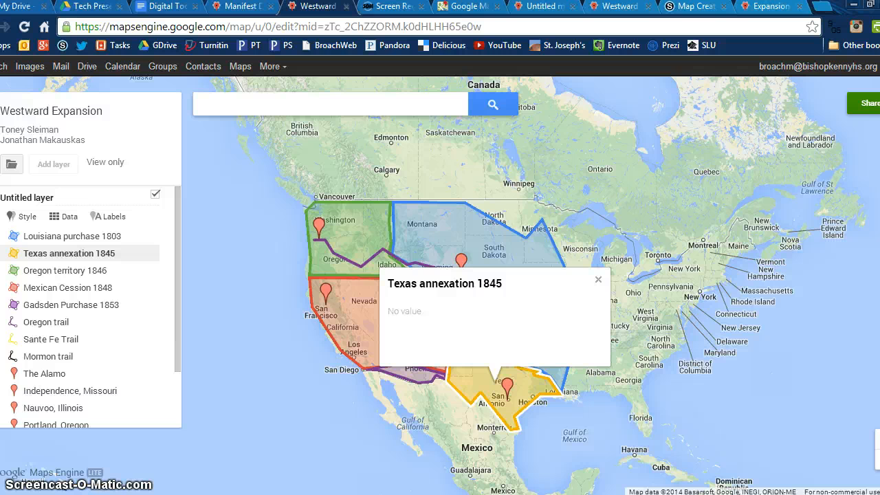
click(369, 246)
click(458, 250)
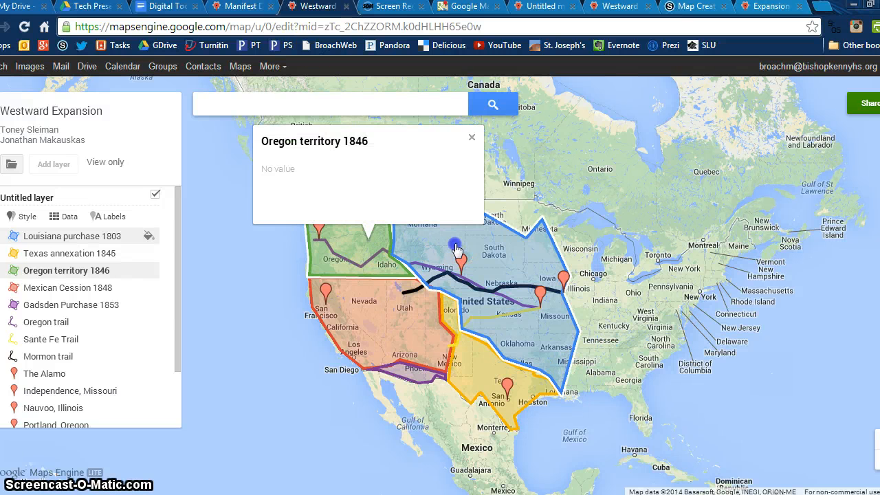
click(397, 304)
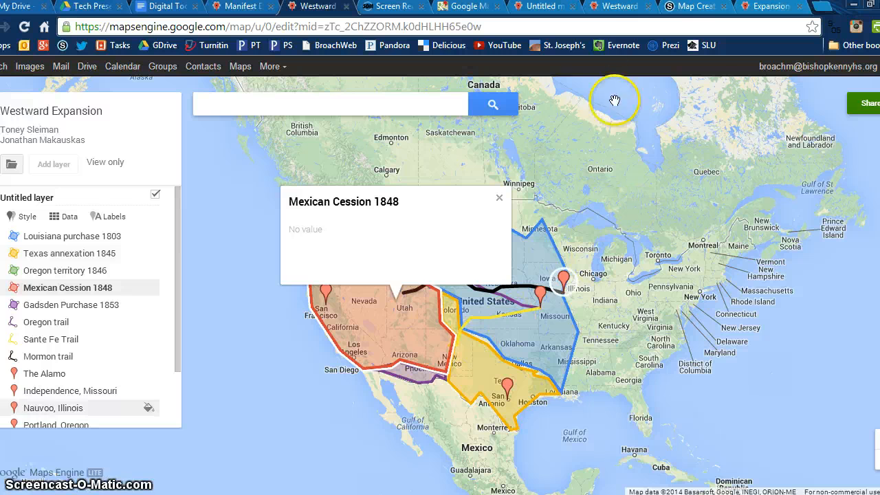
click(751, 14)
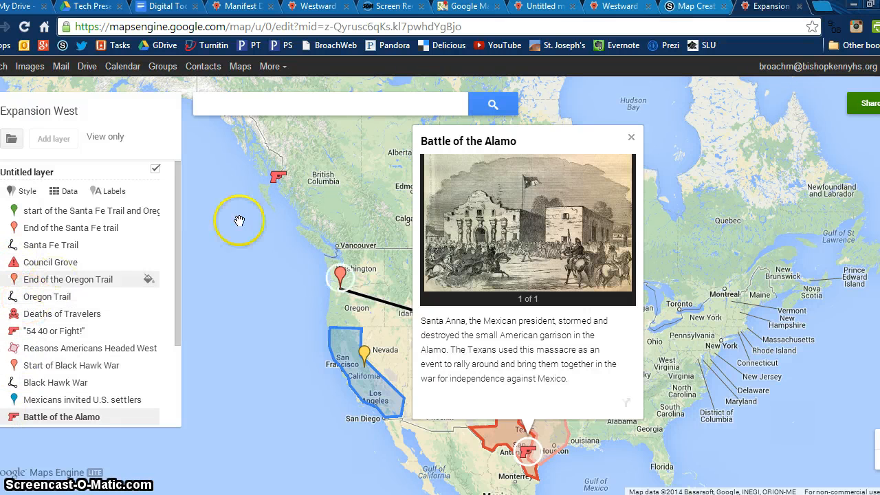
Step: Create a new custom map from My Places in Google Maps and add a second layer to it
click(465, 8)
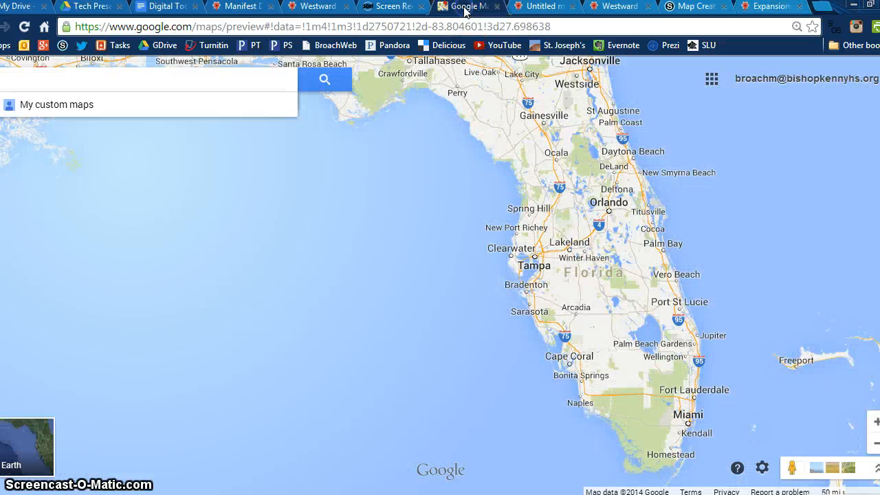
click(764, 468)
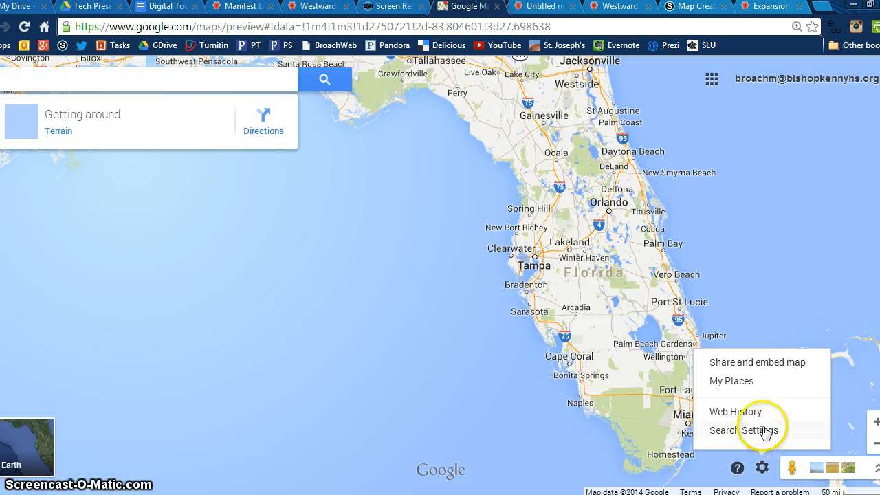
click(749, 388)
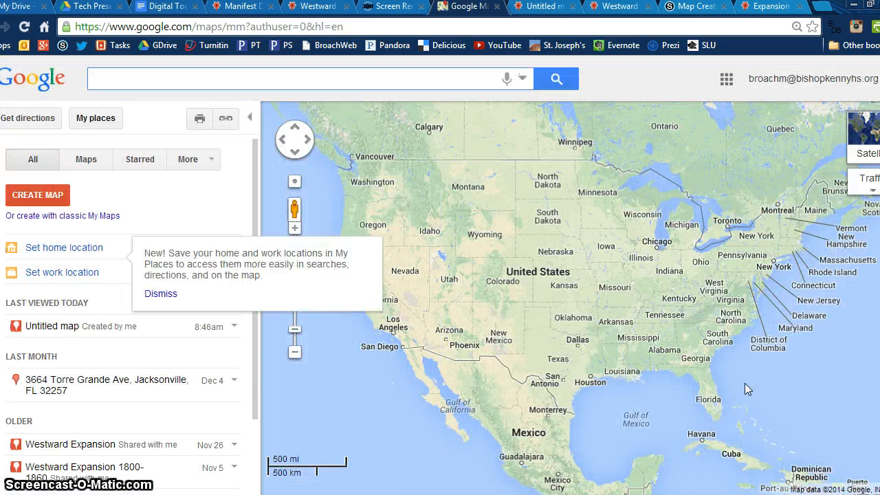
click(50, 204)
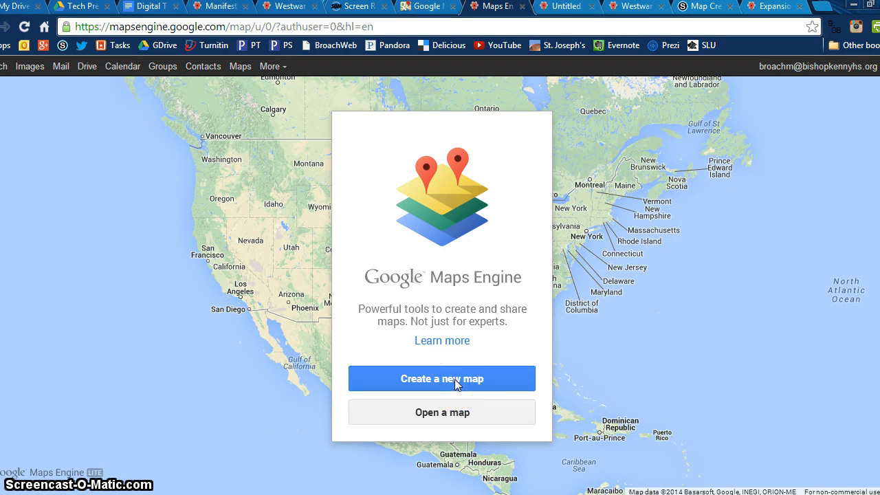
click(456, 382)
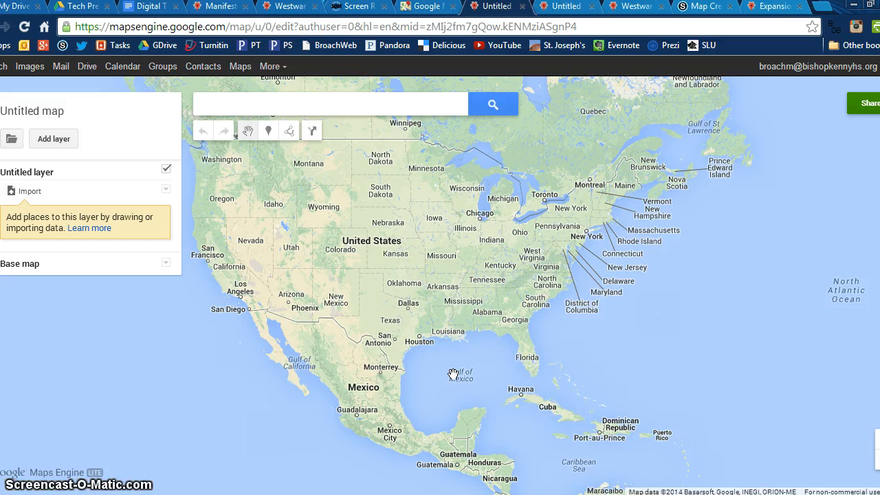
click(53, 139)
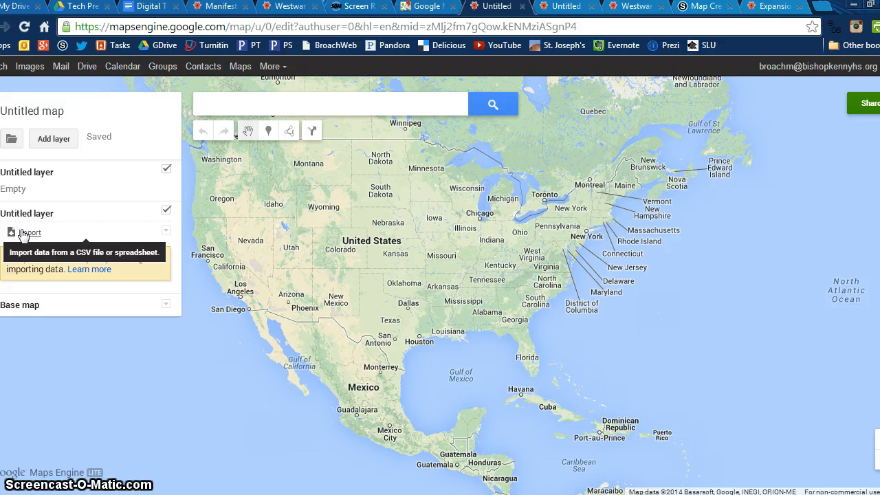
Step: Search for Castillo de San Marcos in St. Augustine, FL, and add the place to the map
click(264, 109)
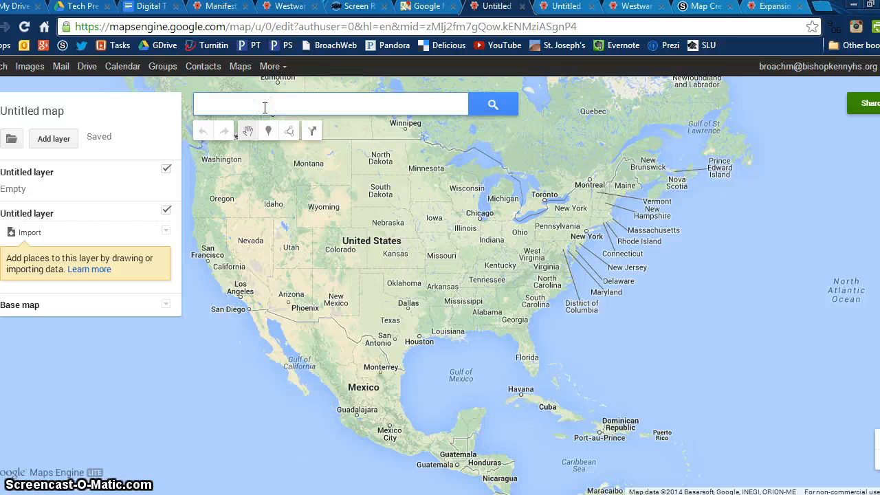
text(Ca)
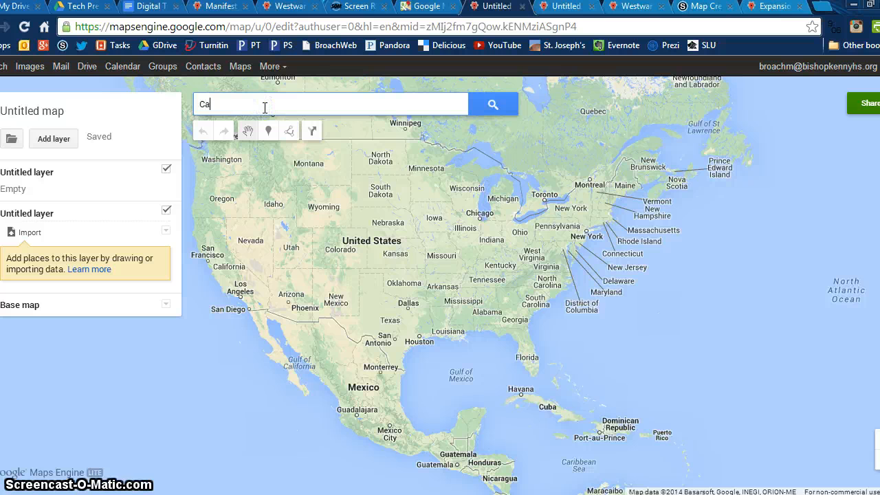
text(stillo de )
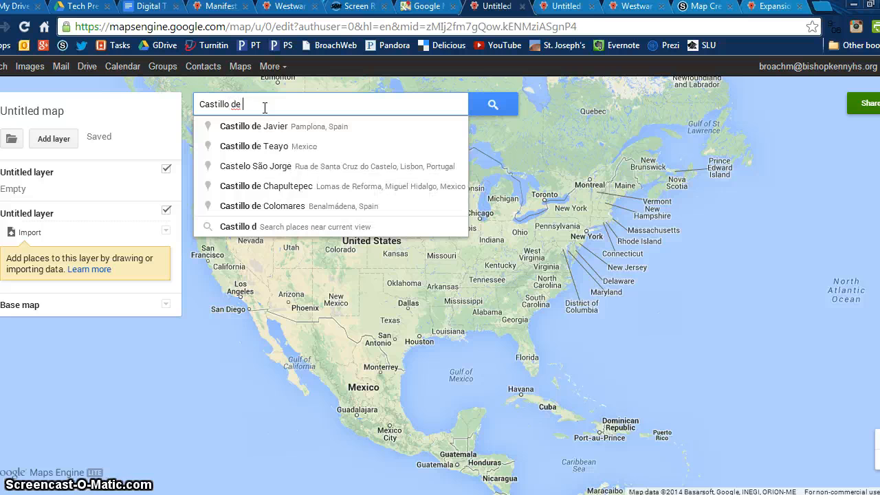
text(San Marc)
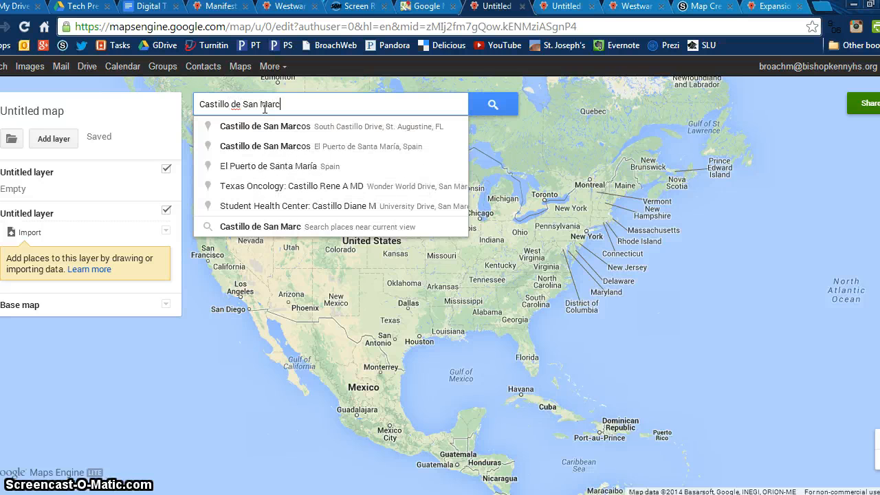
text(os)
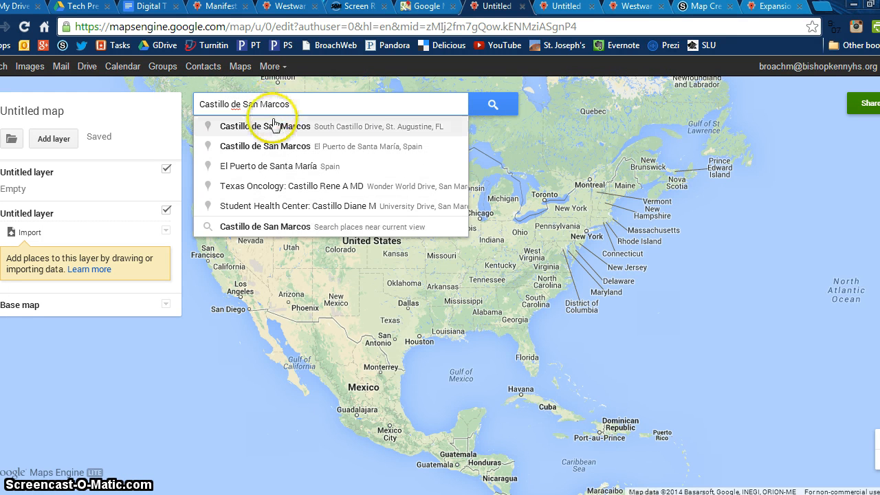
click(271, 125)
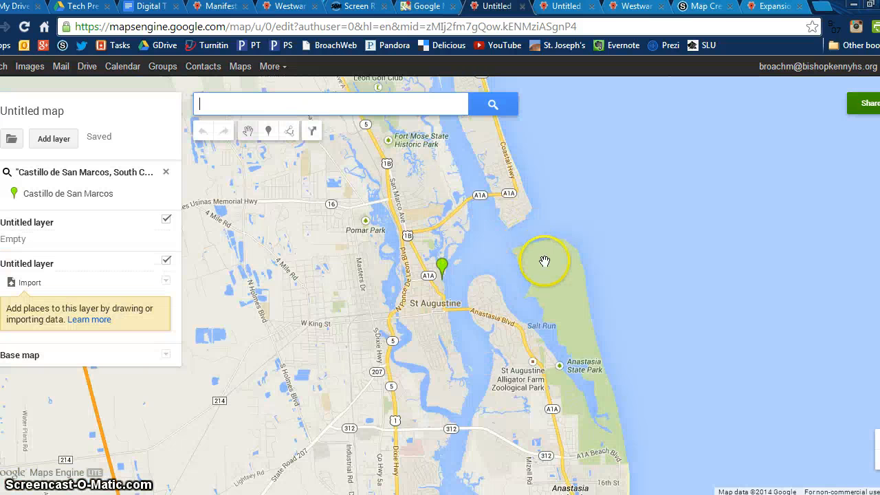
click(444, 275)
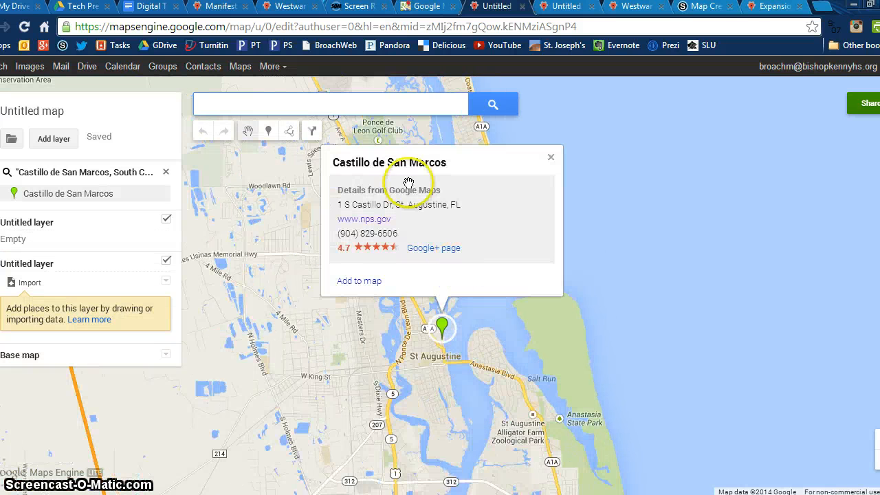
click(361, 282)
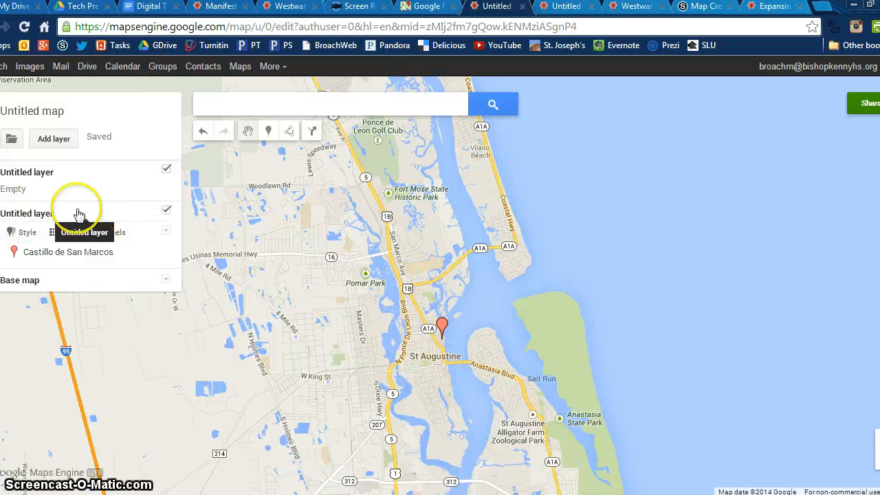
Step: Rename the layer containing Castillo de San Marcos as Early Settlements
click(31, 214)
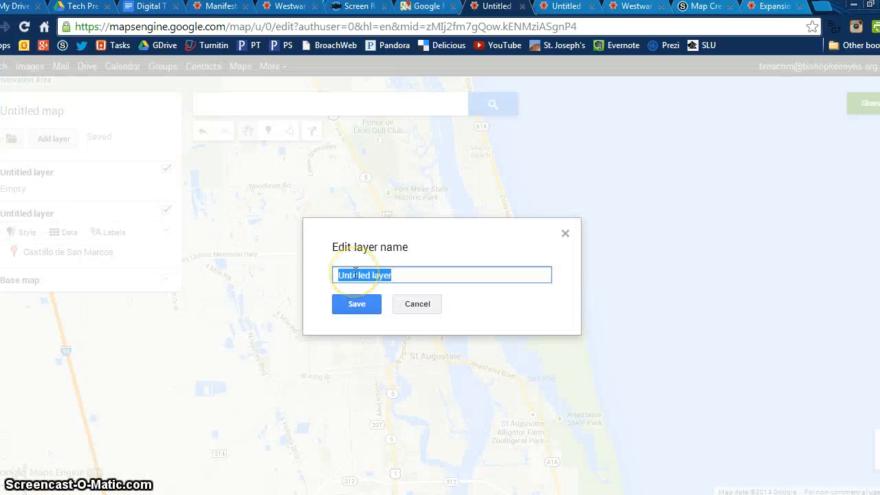
text(Early Settlements)
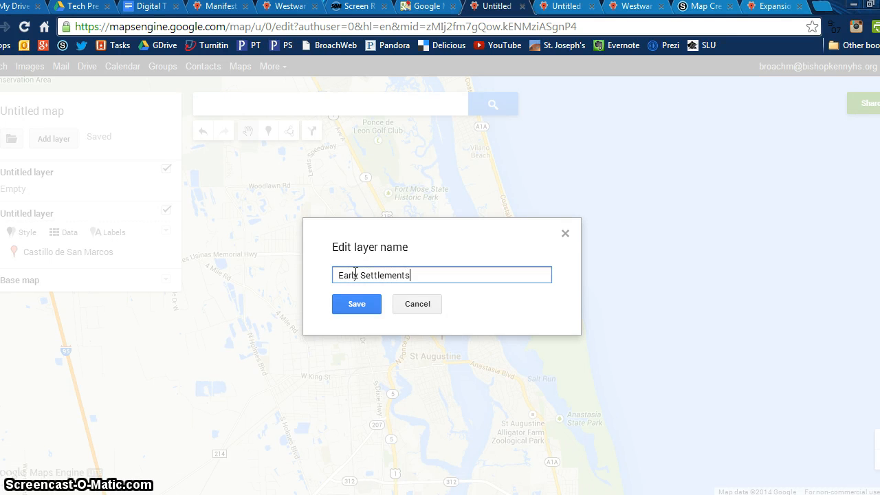
click(355, 304)
Step: Search for Jamestown, Virginia, and add the place to the Early Settlements layer
click(332, 105)
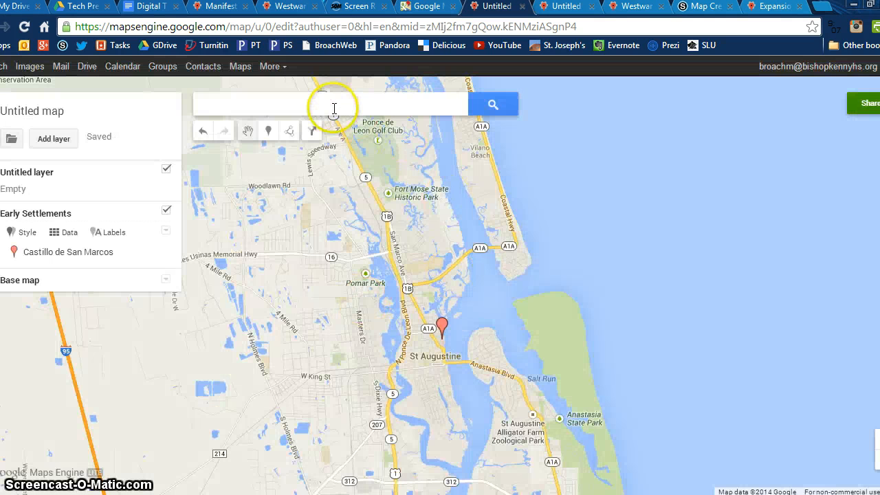
text(Jame)
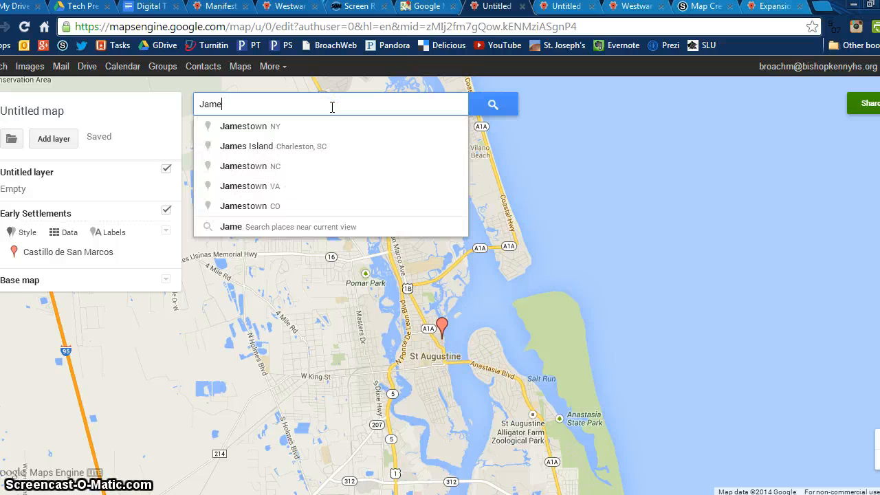
text(stown, Virginia)
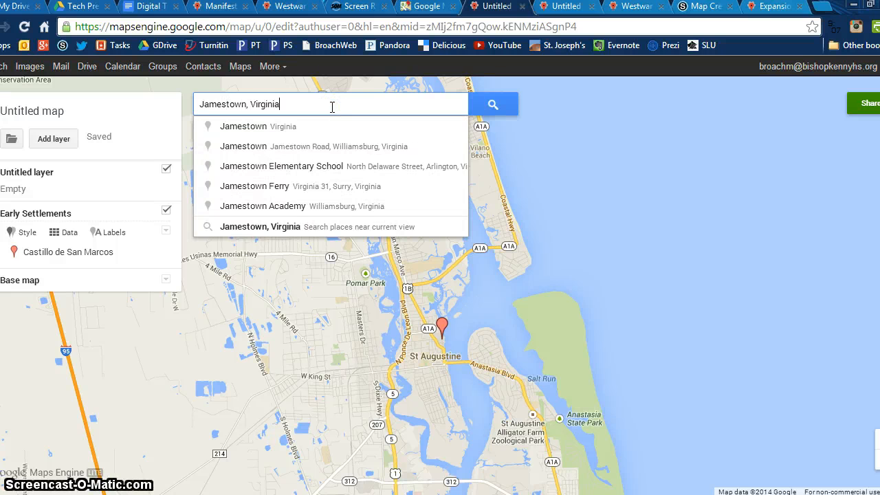
key(Return)
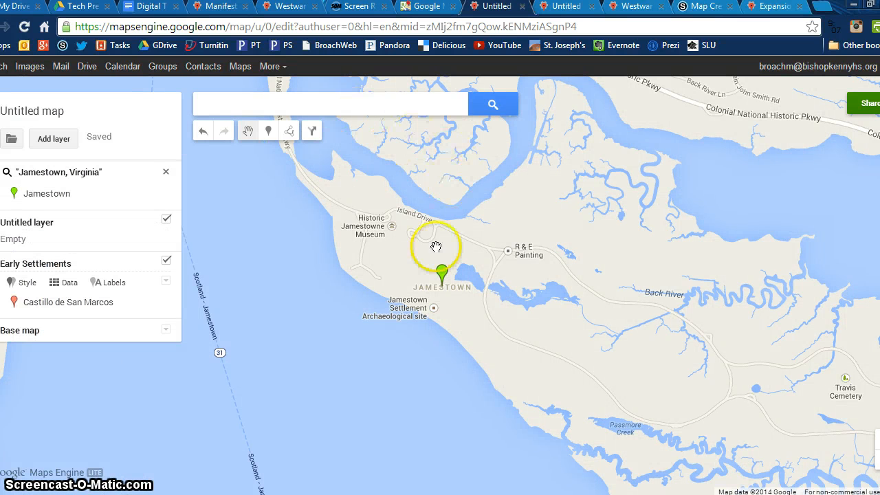
click(443, 277)
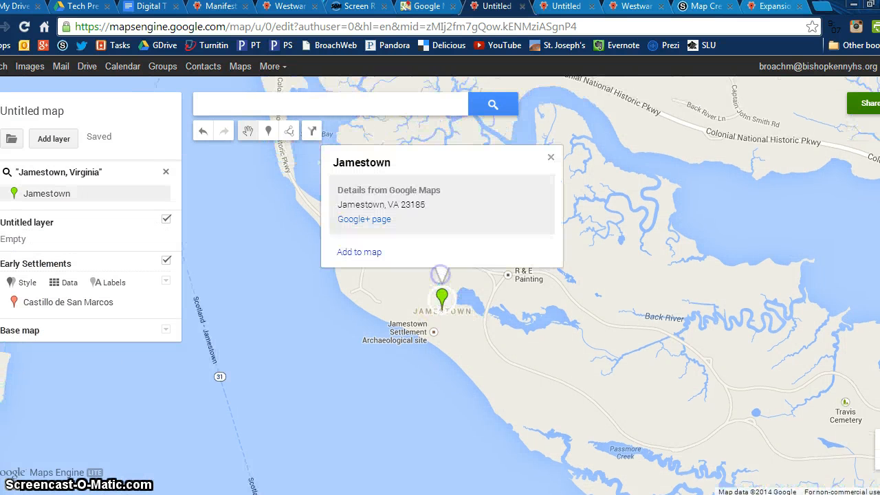
click(364, 253)
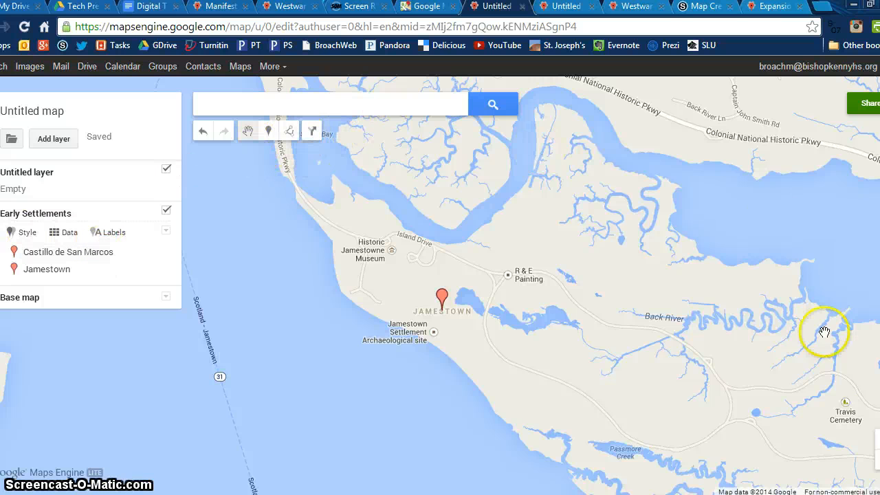
Step: Draw a straight line from the Georgia coast south of Savannah inland to central Georgia in the Early Settlements layer
scroll(529, 285, down, 3)
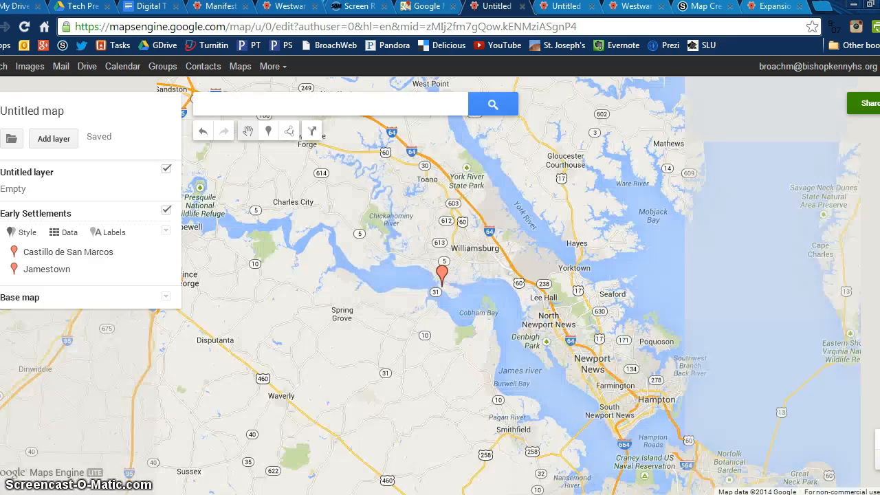
scroll(440, 285, down, 1)
scroll(442, 275, down, 2)
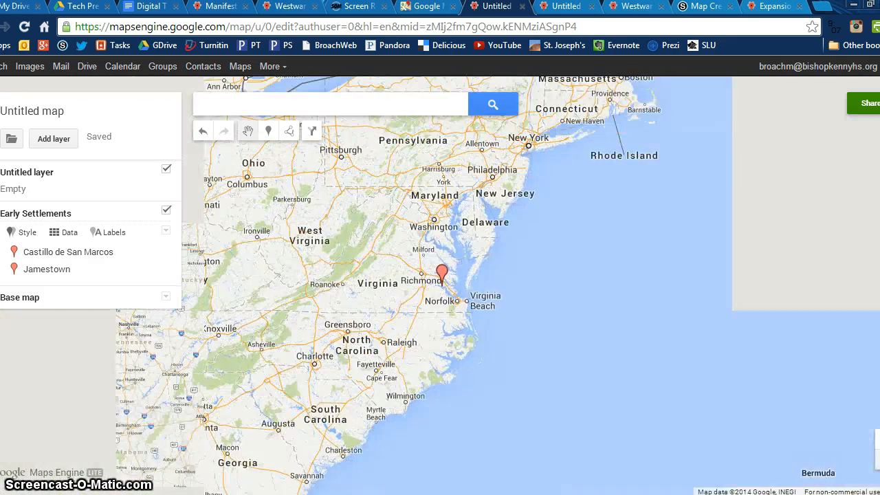
mouse_move(540, 456)
mouse_down()
mouse_move(557, 190)
mouse_move(569, 165)
mouse_move(615, 290)
mouse_up()
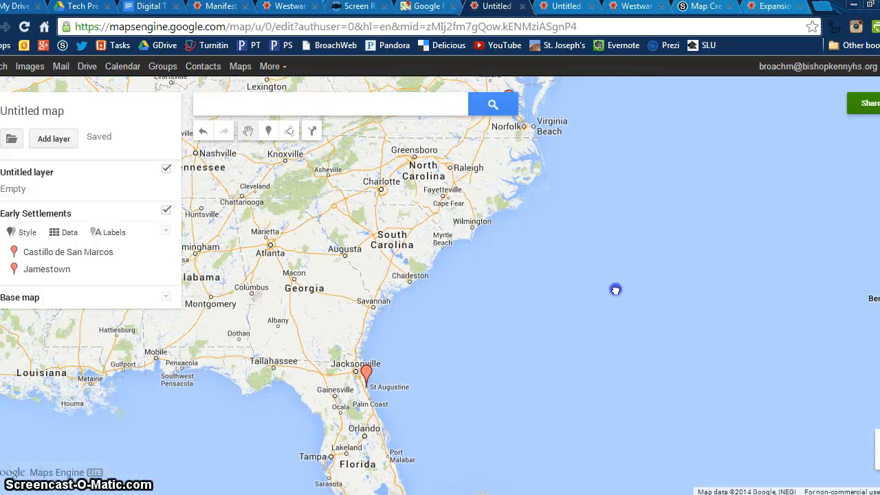
click(270, 131)
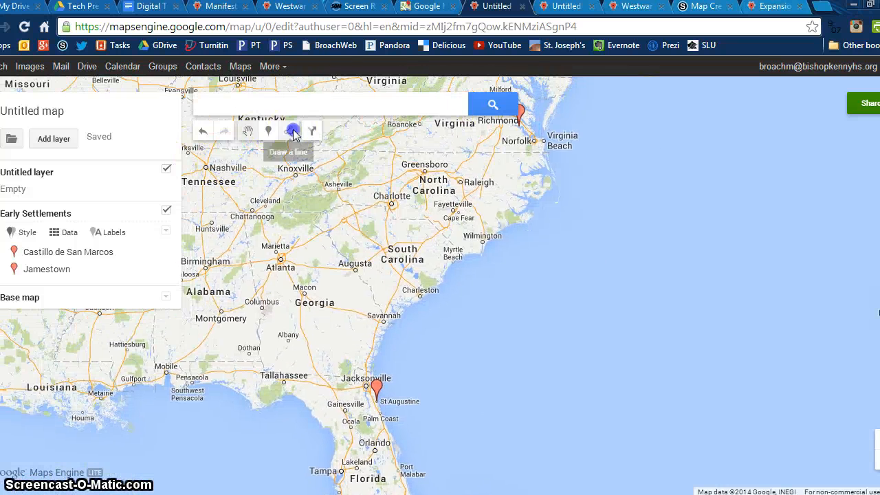
click(374, 349)
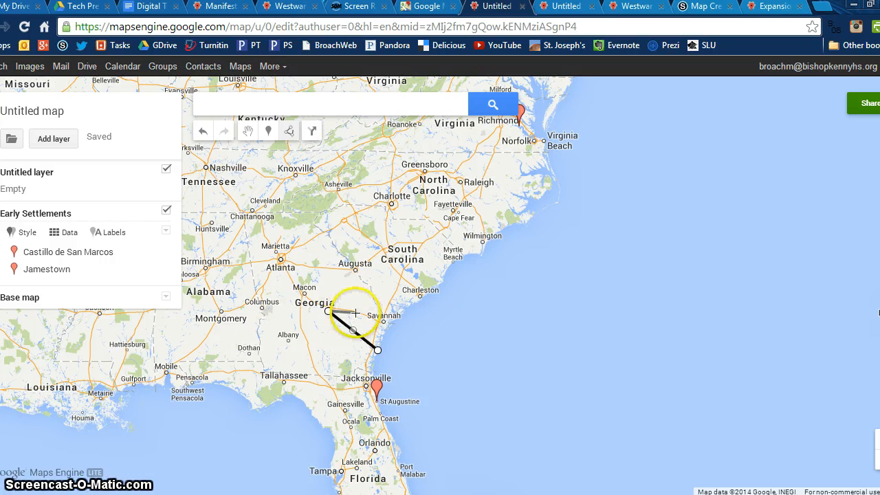
click(329, 313)
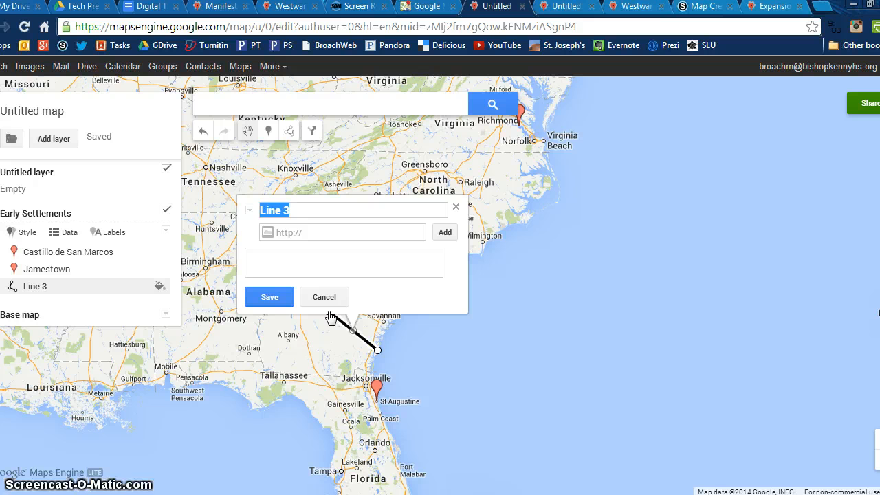
Step: Try the title Boundary for the newly drawn line and discard the edit
text(Boundary)
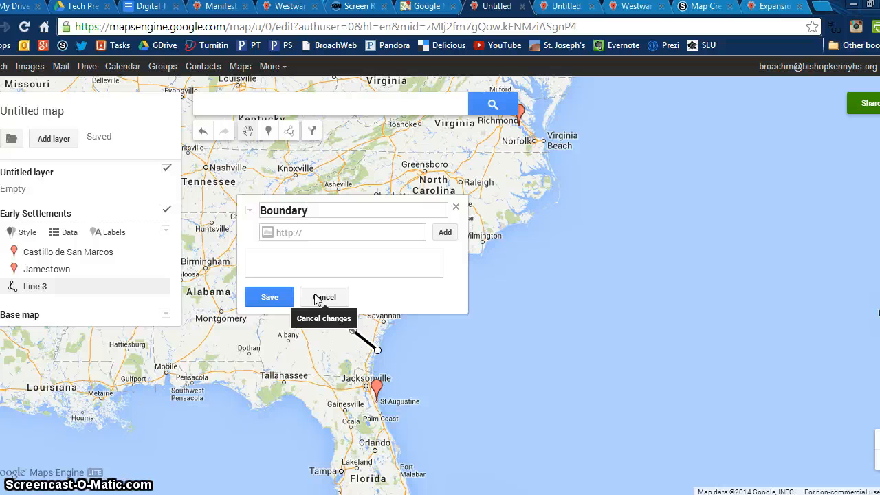
click(317, 299)
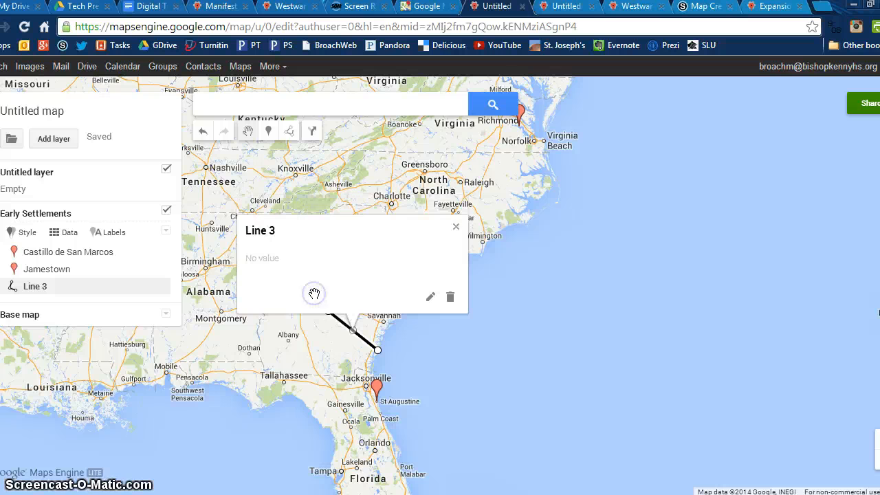
Step: Review the map's sharing link, invitation field and visibility options, and close the sharing settings without changing anything
click(868, 104)
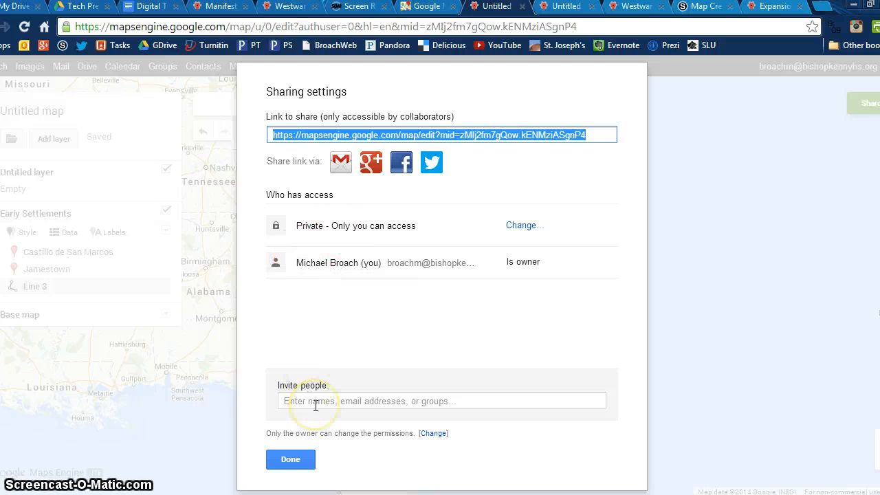
click(316, 404)
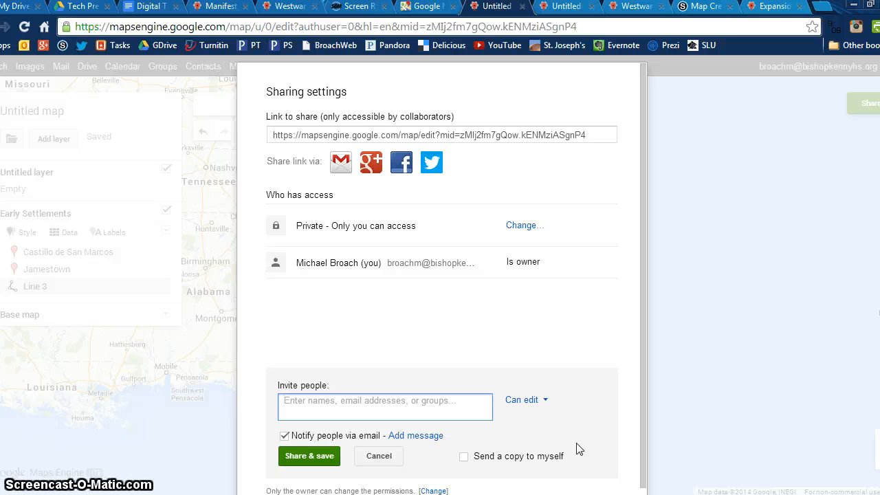
click(486, 135)
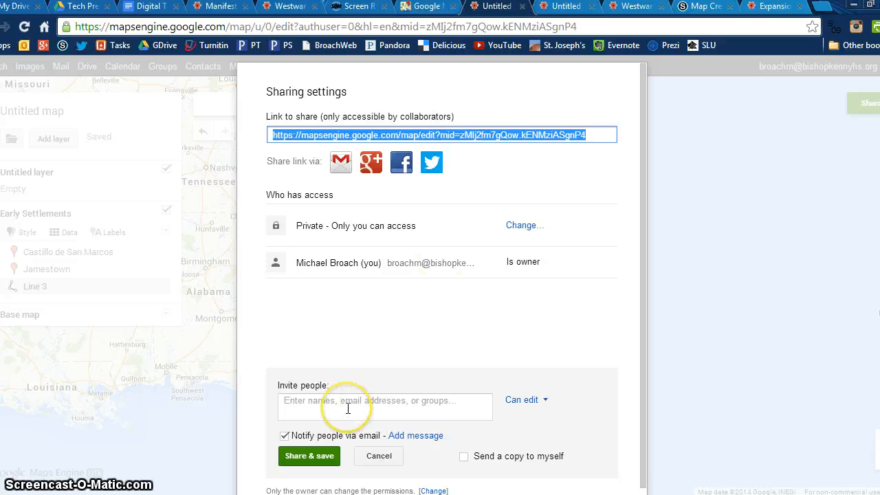
click(527, 227)
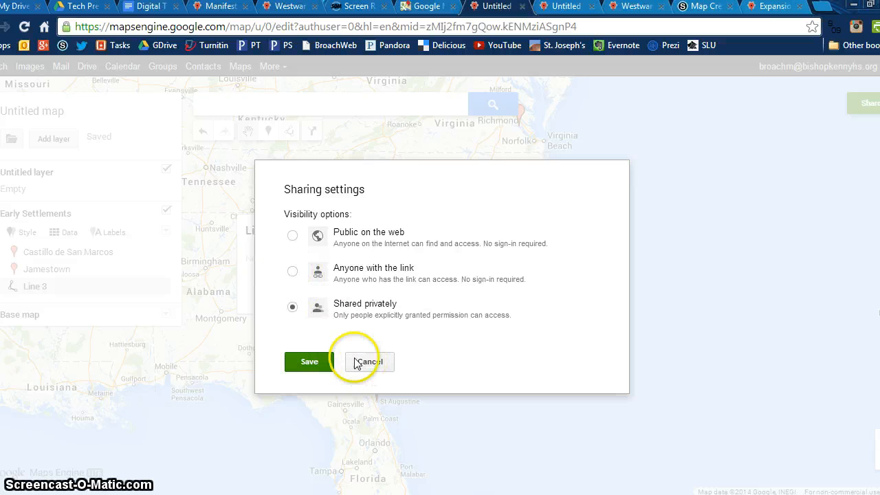
click(375, 369)
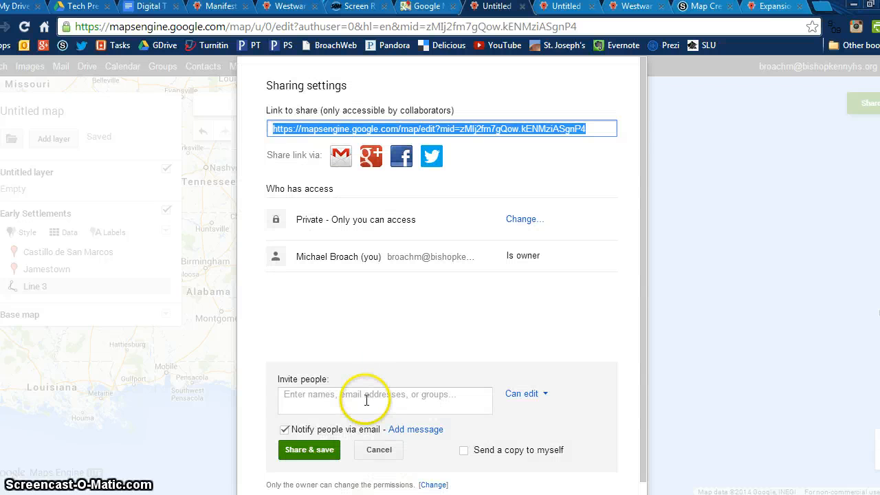
click(391, 452)
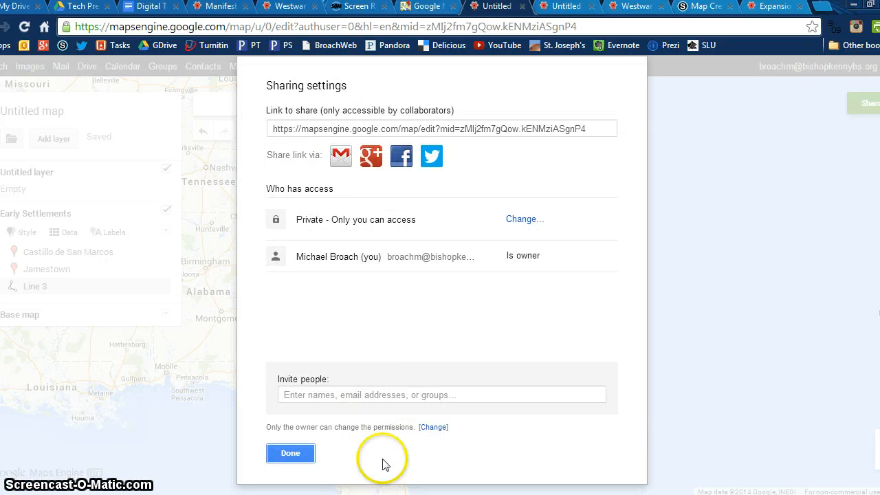
click(306, 450)
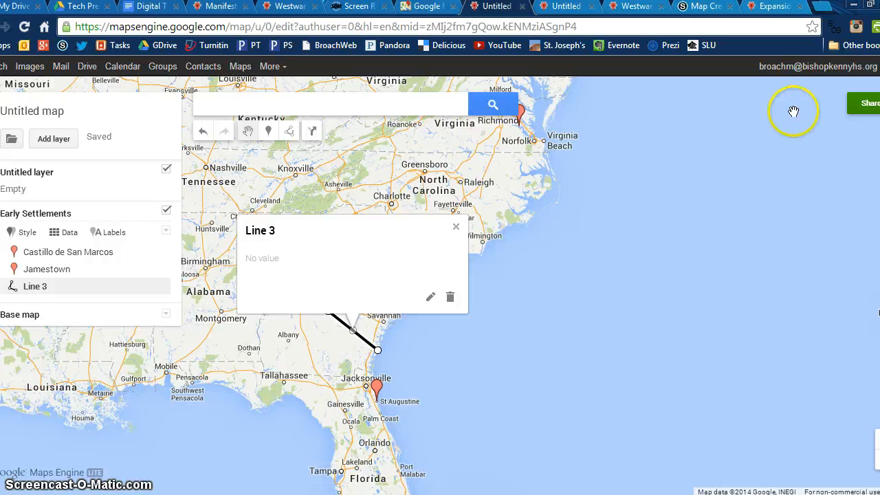